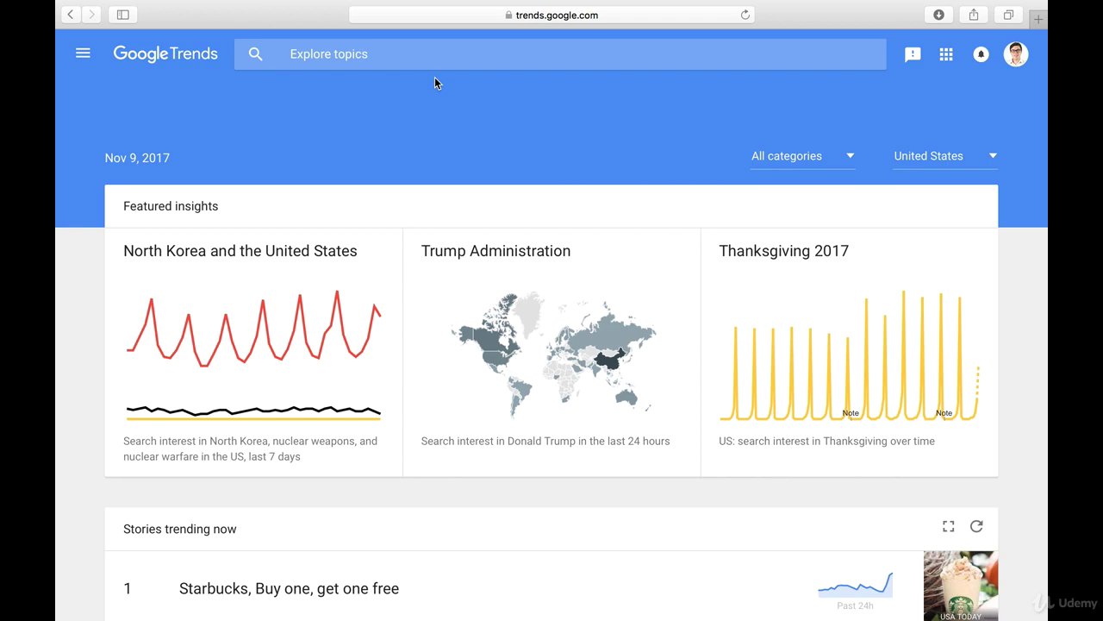
- Explore the search interest for the search term "fidget spinner" and dismiss the startup disk warning
left_click(391, 53)
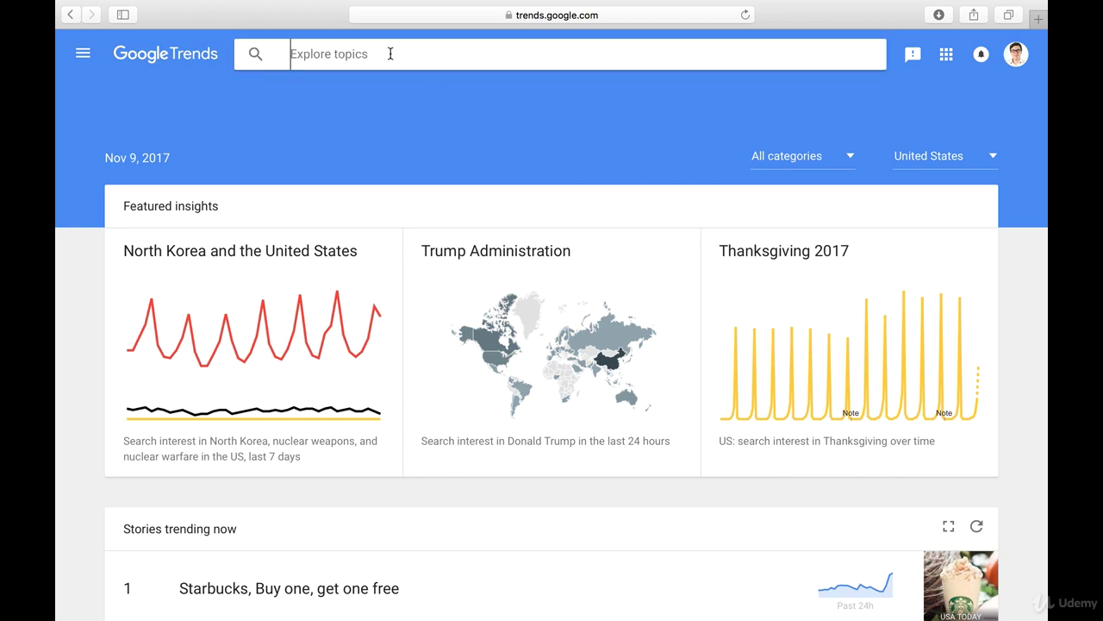
type("fidget ")
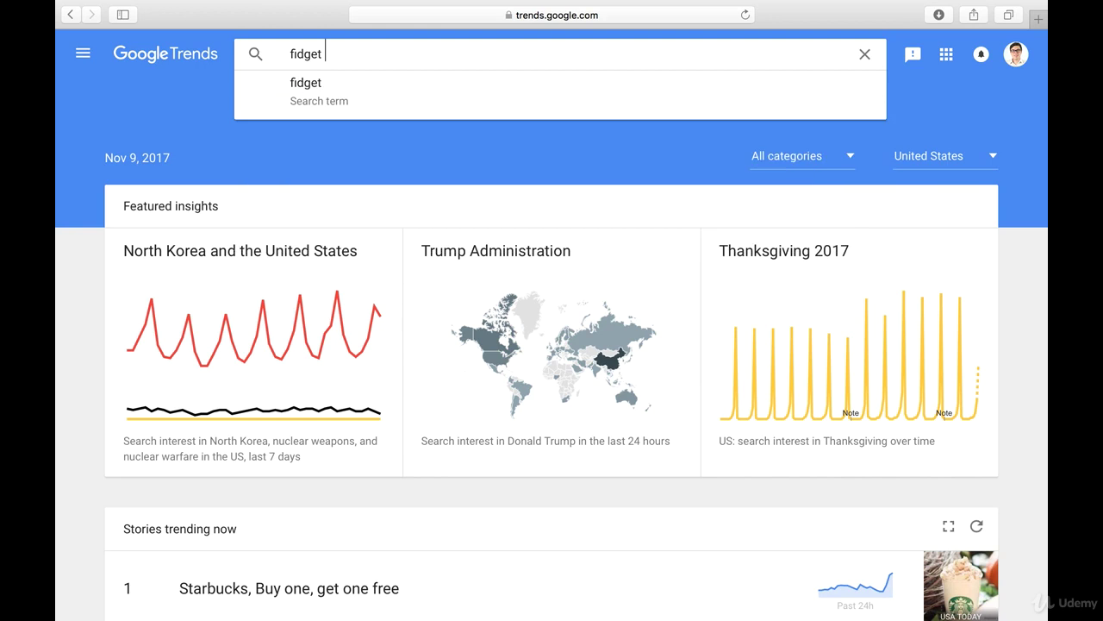
type("spinner")
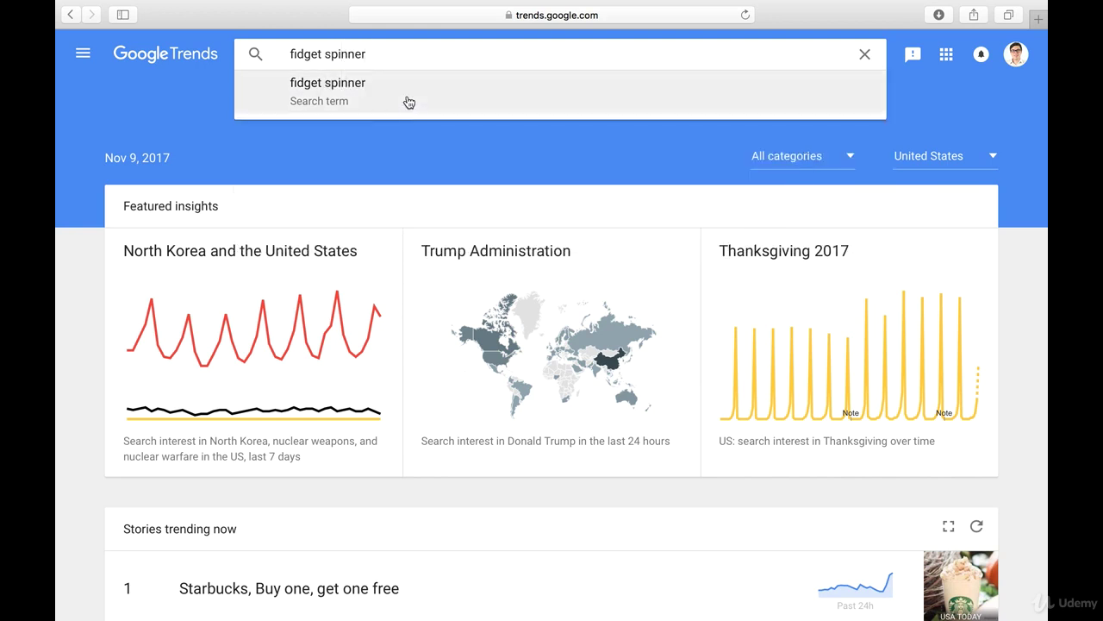
left_click(408, 102)
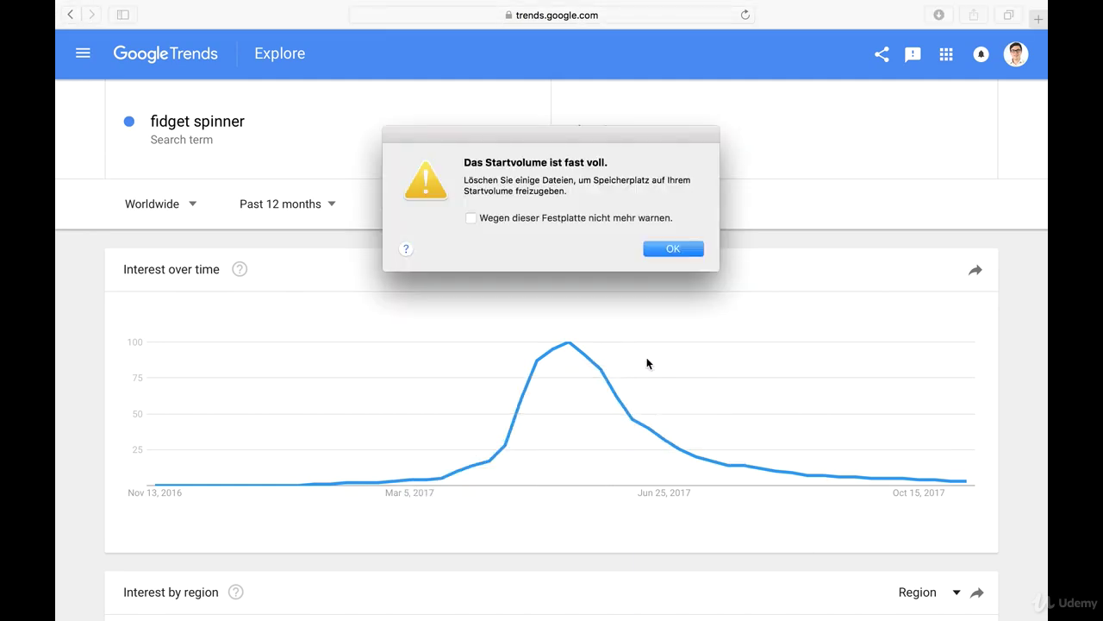
left_click(658, 249)
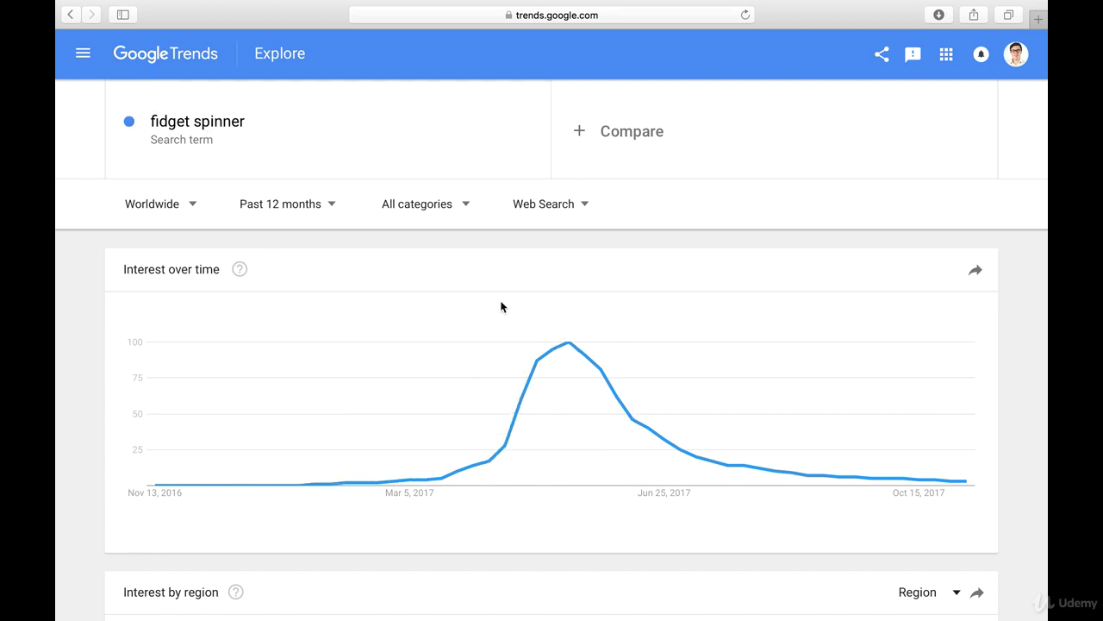
- Remove the "fidget spinner" search term from the exploration
mouse_move(738, 472)
scroll(605, 389, "up", 2)
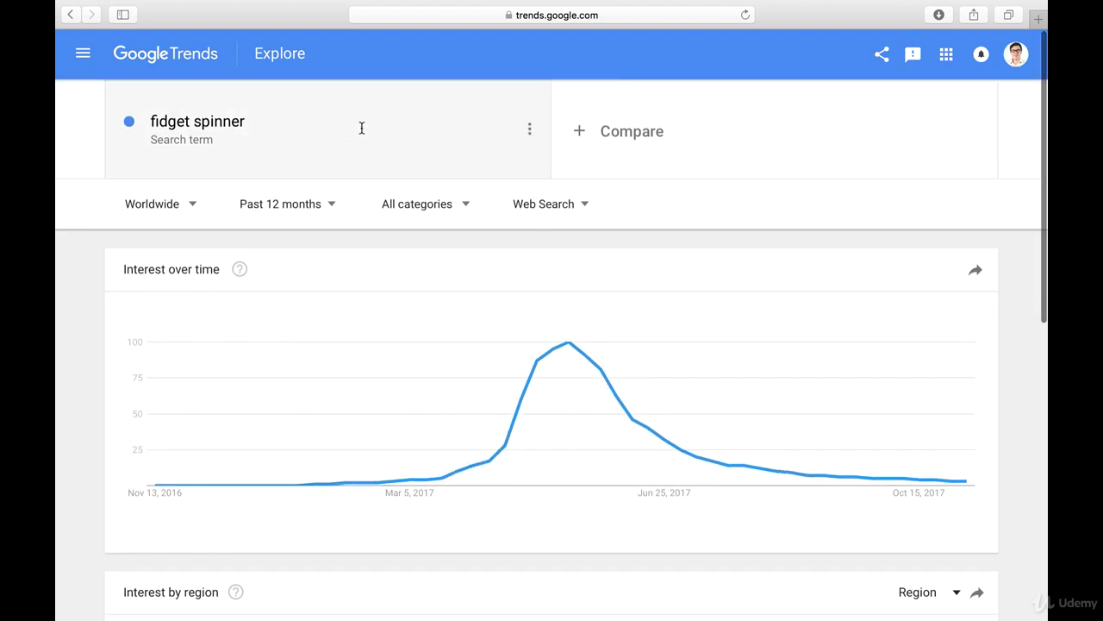
left_click(527, 129)
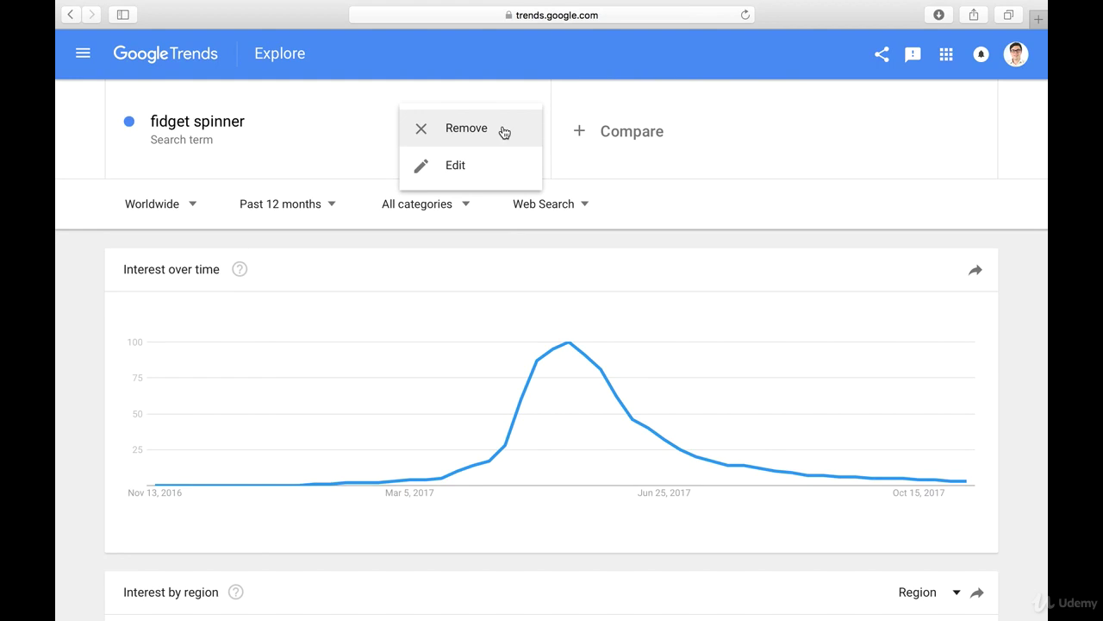
left_click(504, 132)
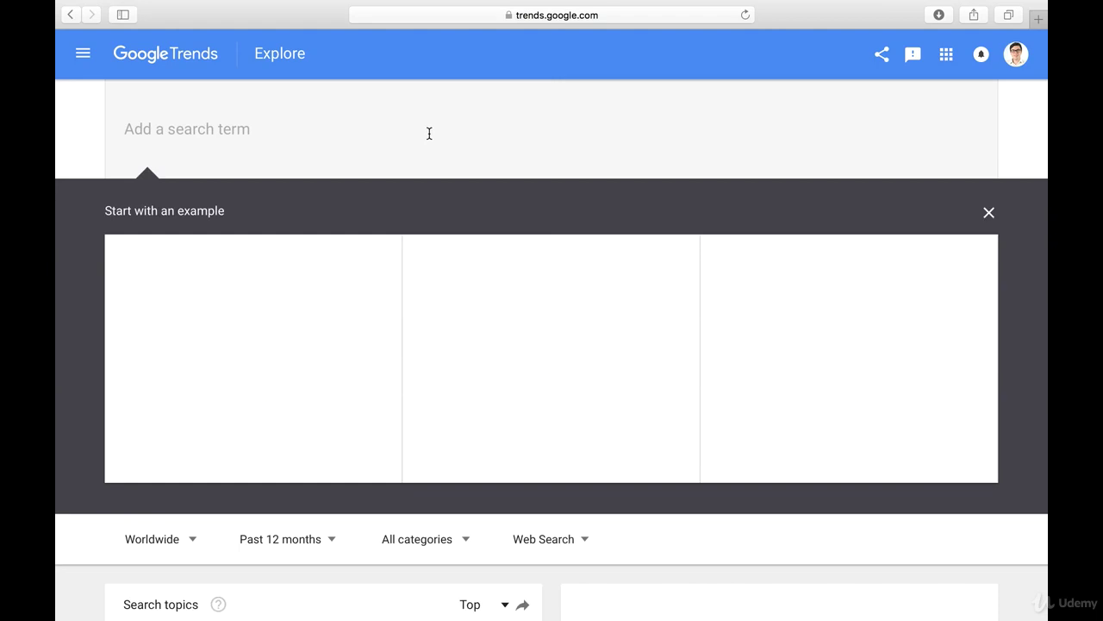
- Add "yoga mats" as the search term and show its interest over time
left_click(429, 131)
type("a ")
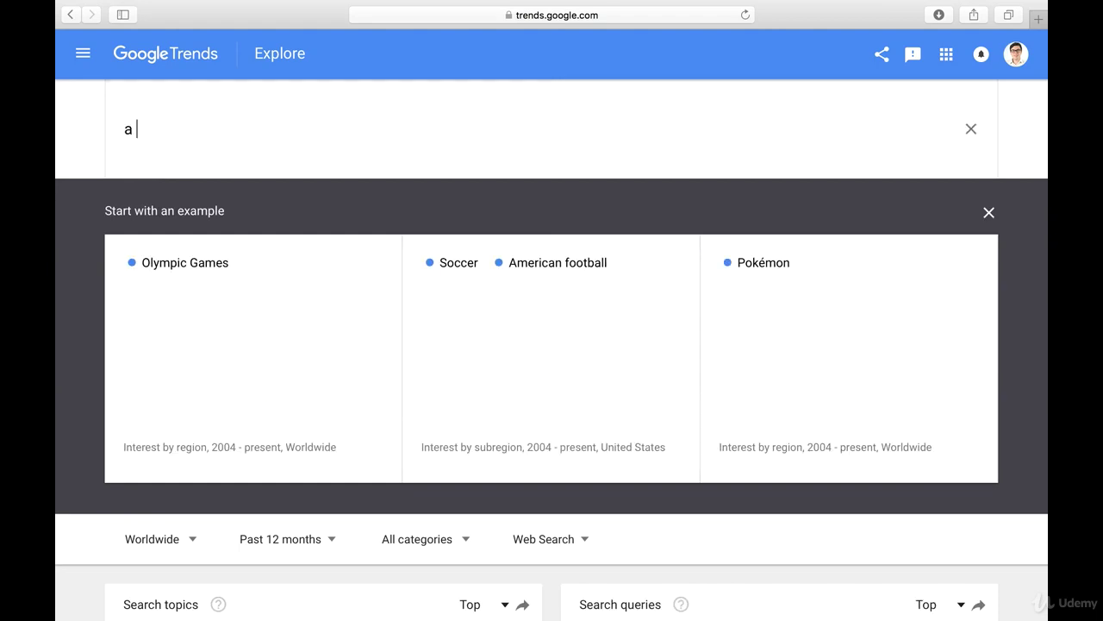
type("yoga")
key("BackSpace")
key("BackSpace")
key("BackSpace")
key("BackSpace")
key("BackSpace")
key("BackSpace")
type("yoga ")
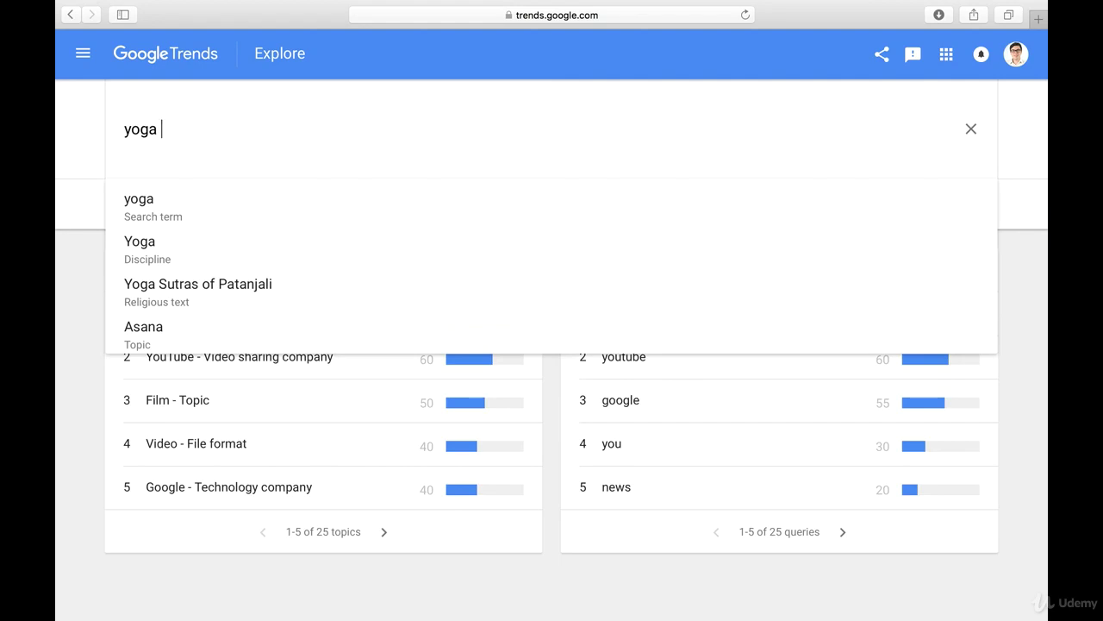
type("mats")
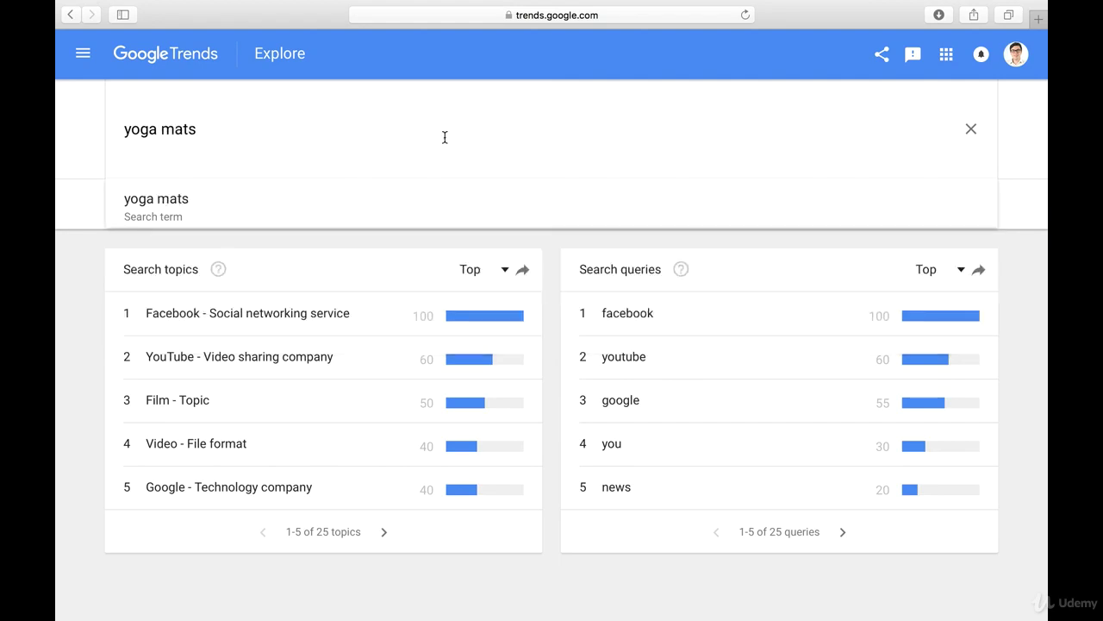
left_click(346, 186)
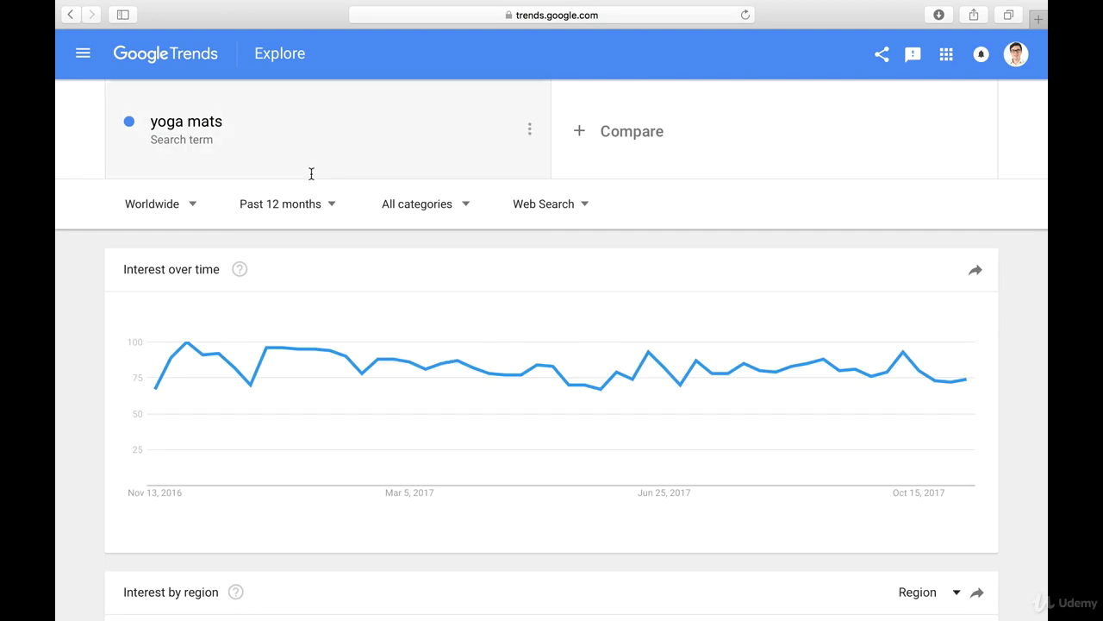
- View the yoga mats interest for 2004 - present, and change the time range to Past 5 years
left_click(293, 203)
left_click(276, 514)
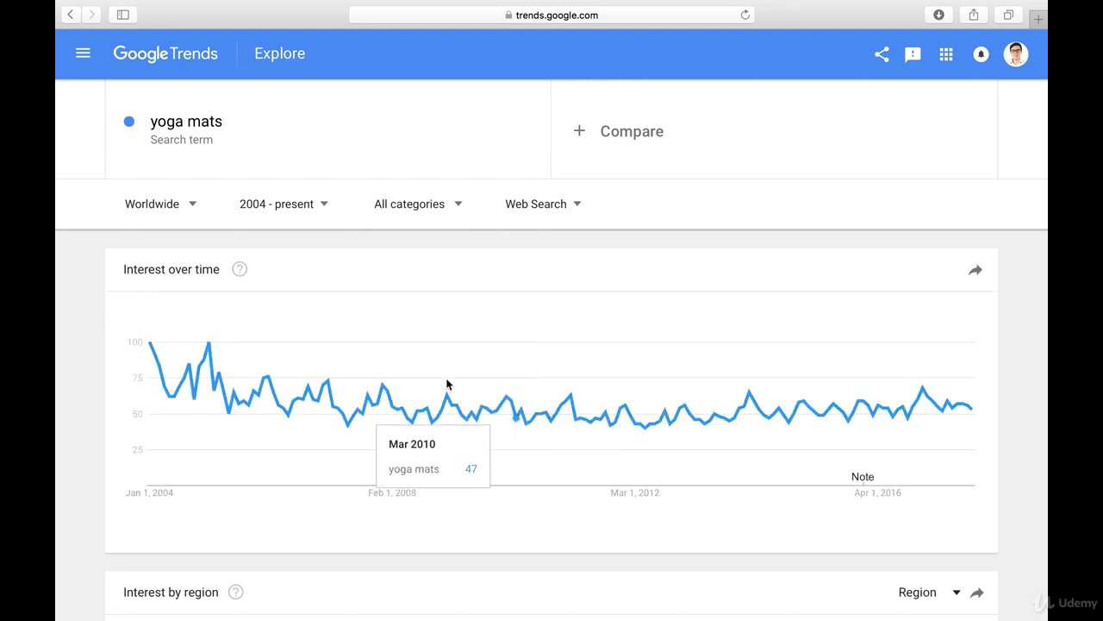
left_click(316, 209)
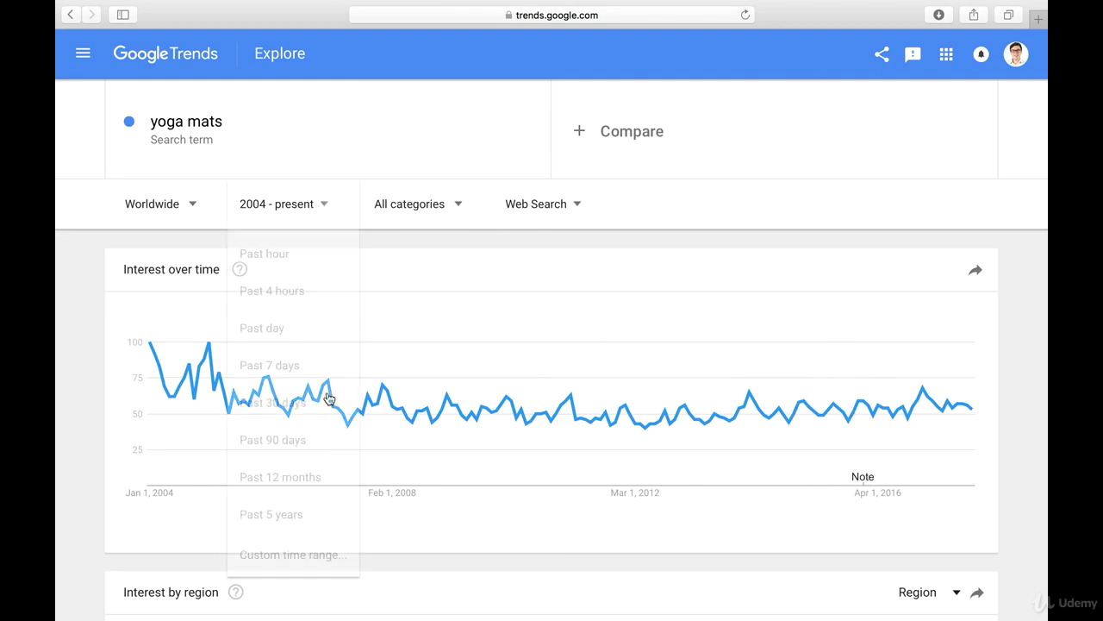
left_click(301, 514)
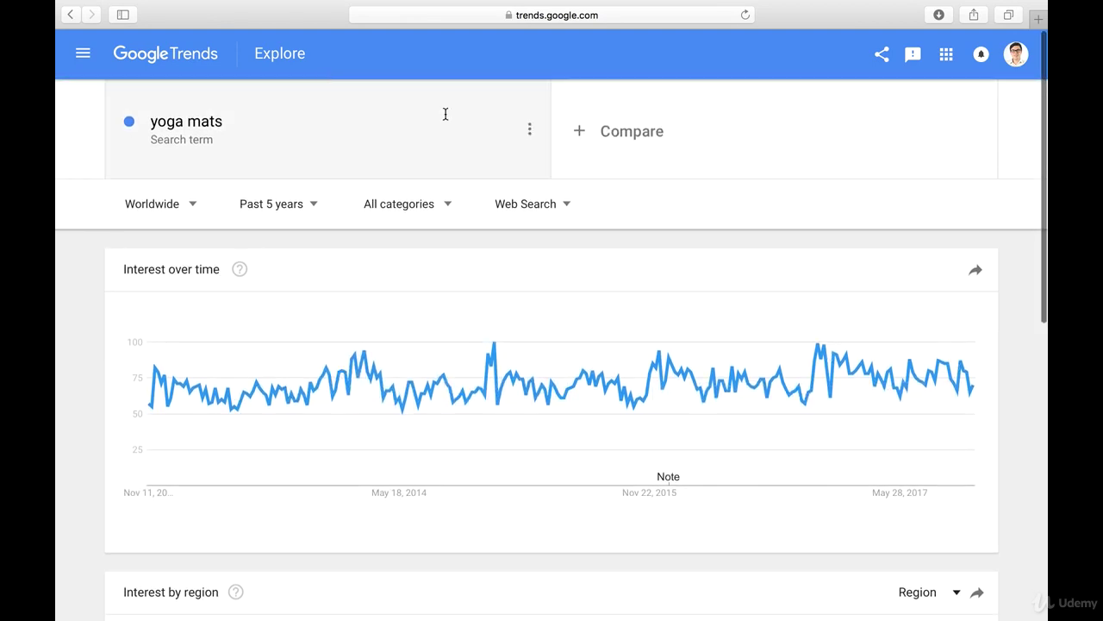
- Replace the "yoga mats" search term with "fidget spinner"
left_click(528, 131)
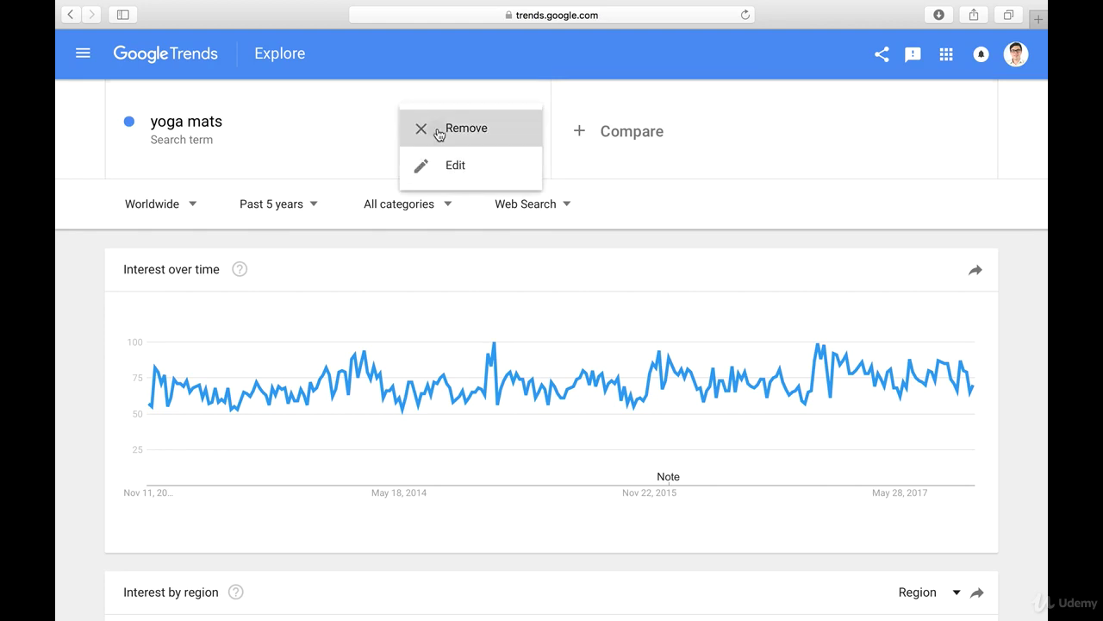
left_click(438, 134)
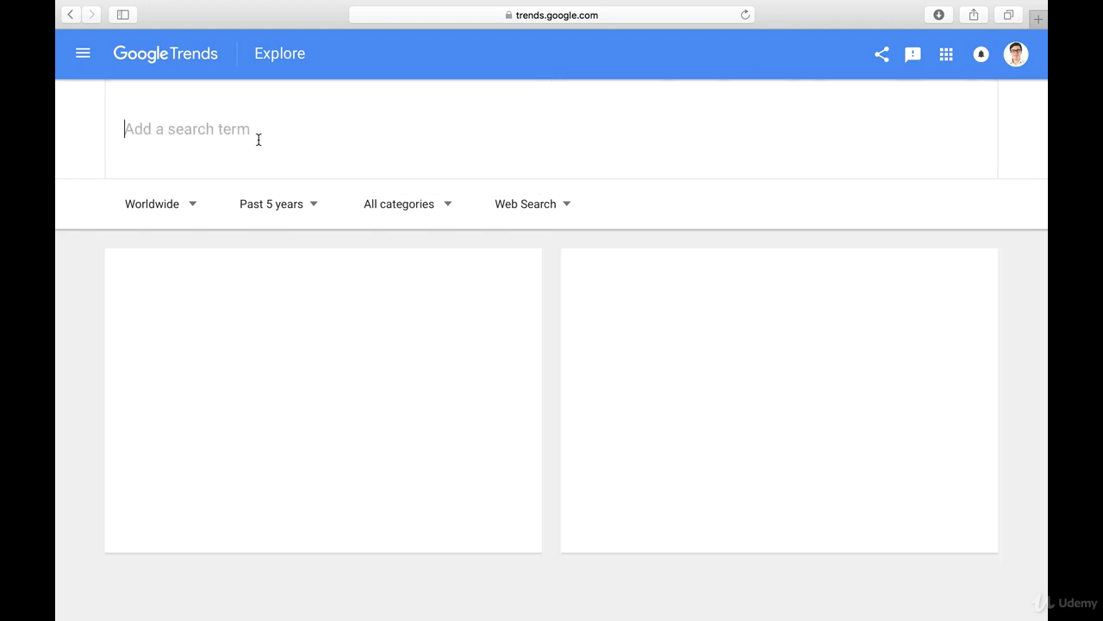
left_click(278, 142)
type("fidget ")
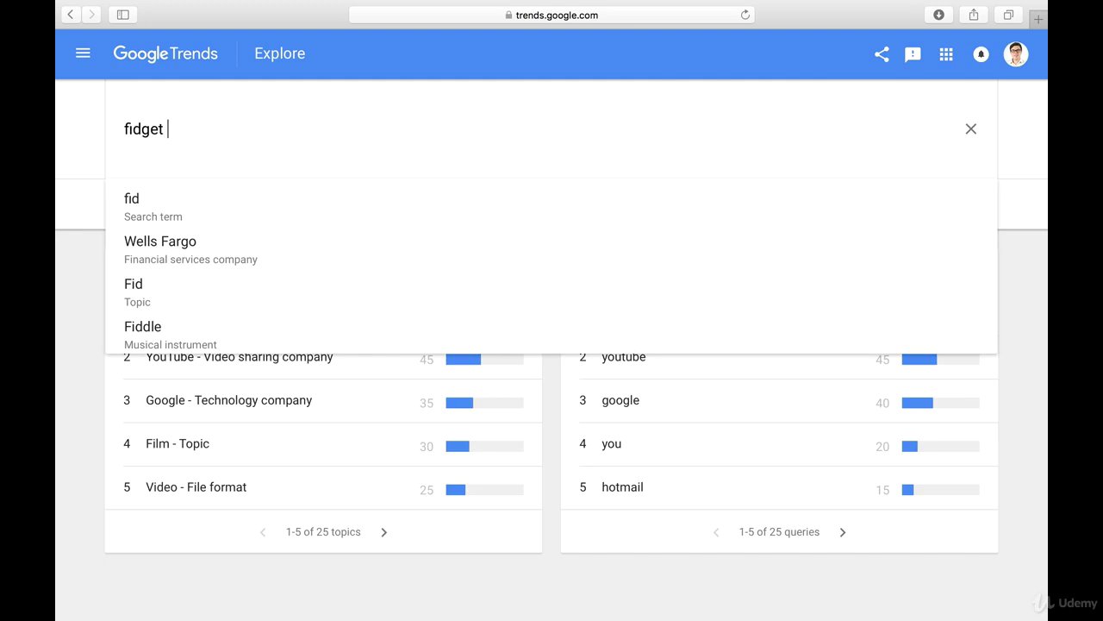
type("spinner")
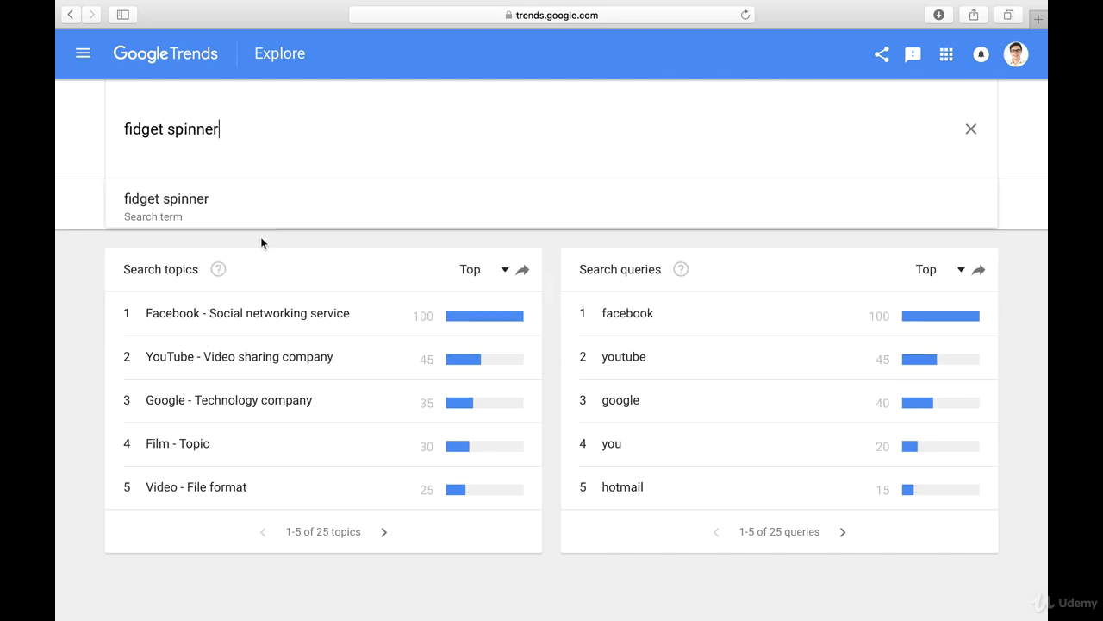
left_click(218, 221)
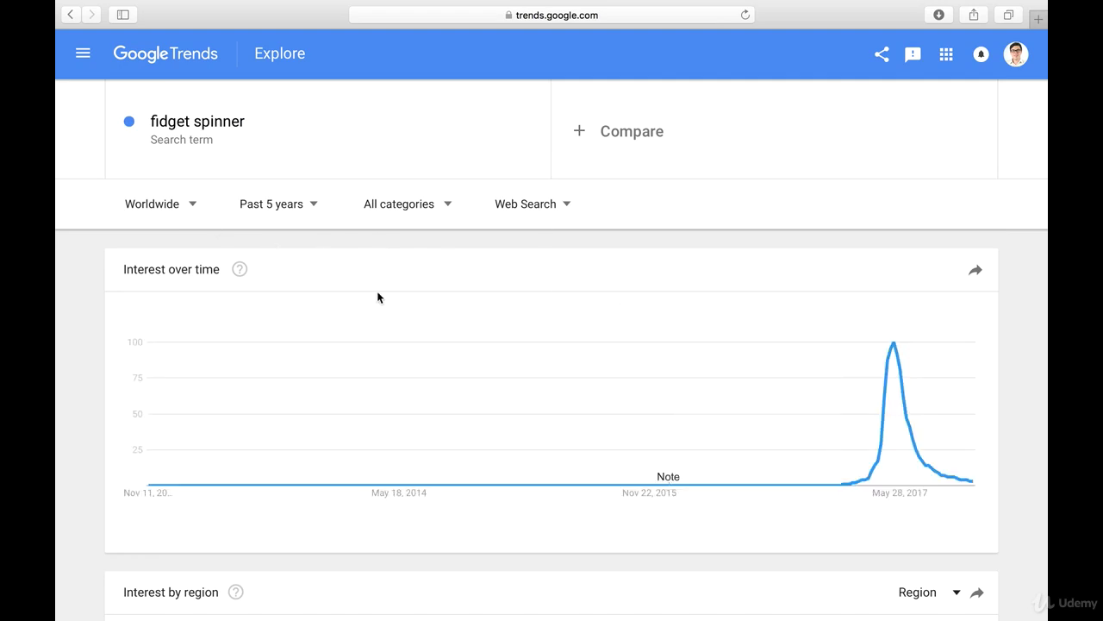
- Narrow the location from worldwide to Berlin within Germany for the fidget spinner interest
left_click(178, 212)
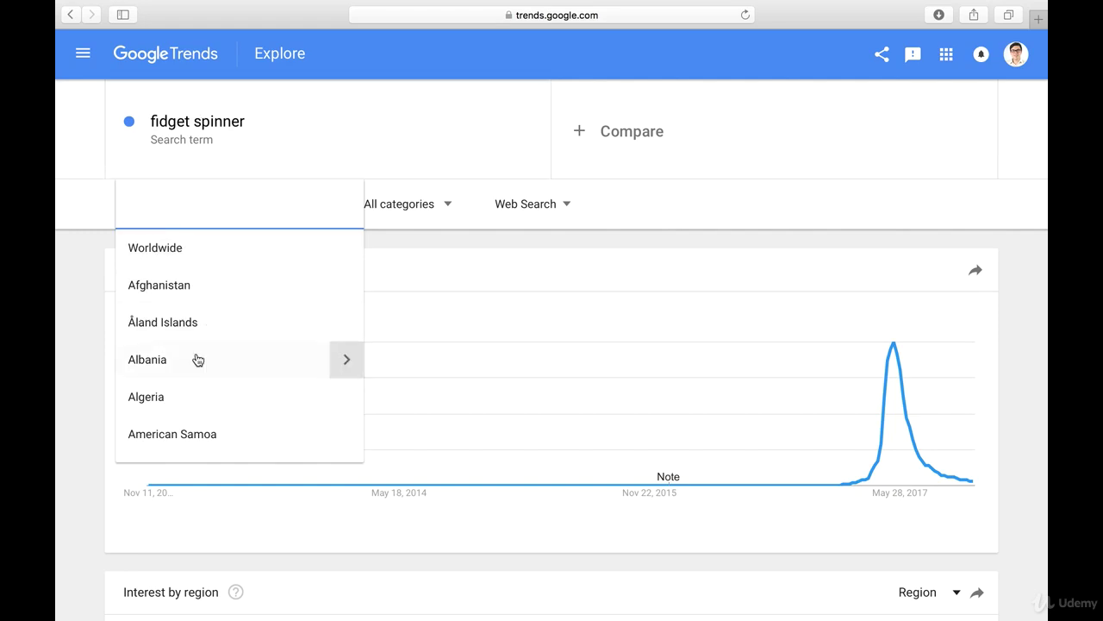
scroll(263, 336, "down", 15)
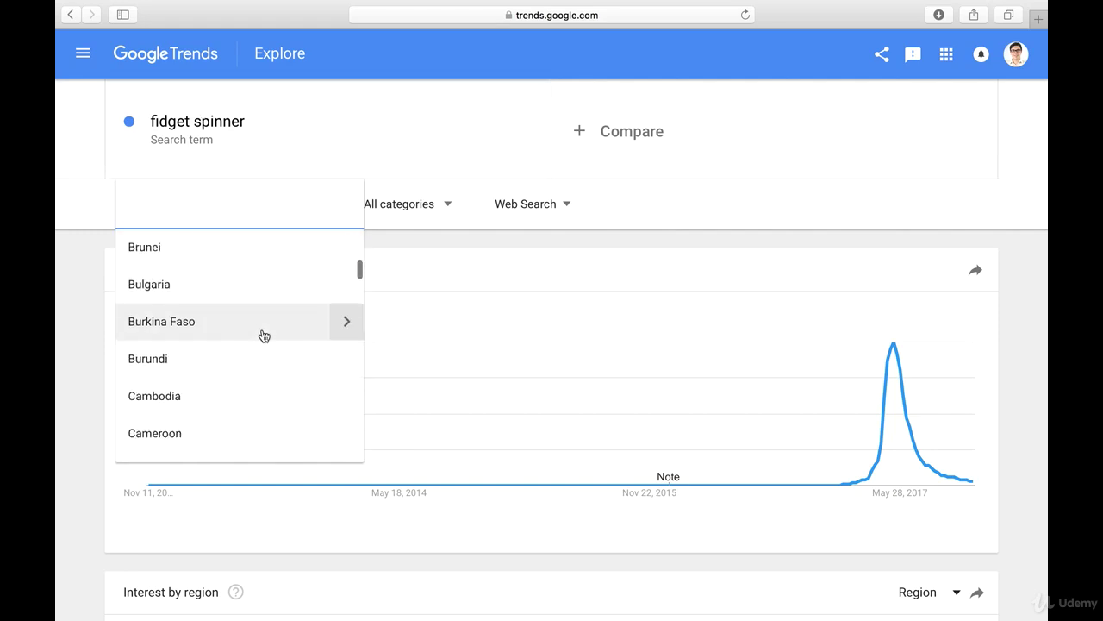
scroll(264, 335, "down", 10)
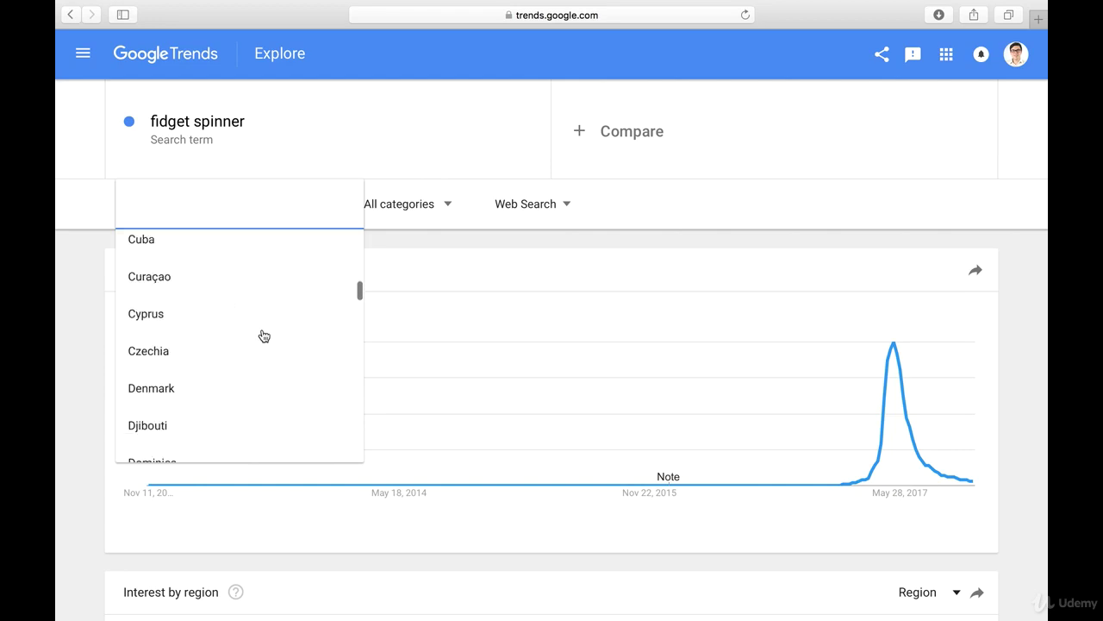
scroll(264, 335, "down", 10)
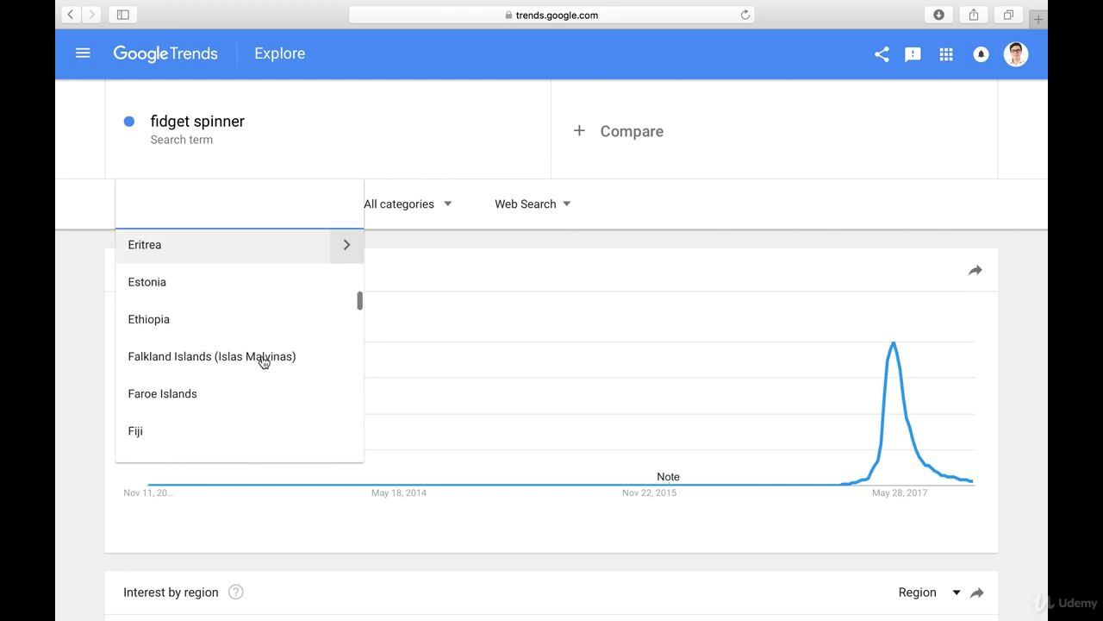
scroll(263, 362, "down", 6)
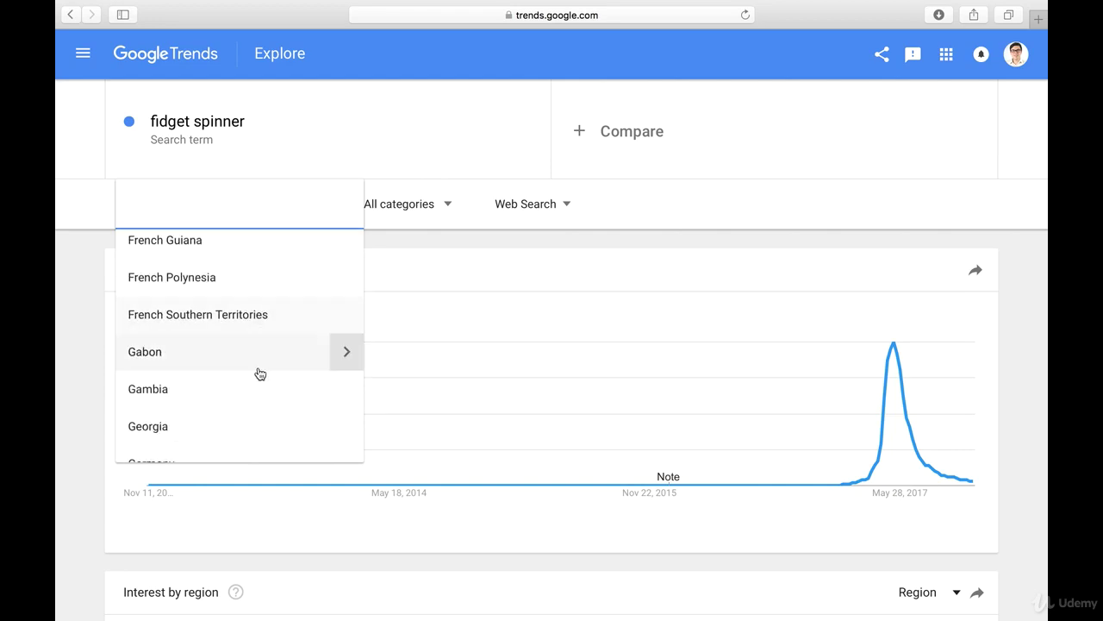
scroll(259, 373, "down", 3)
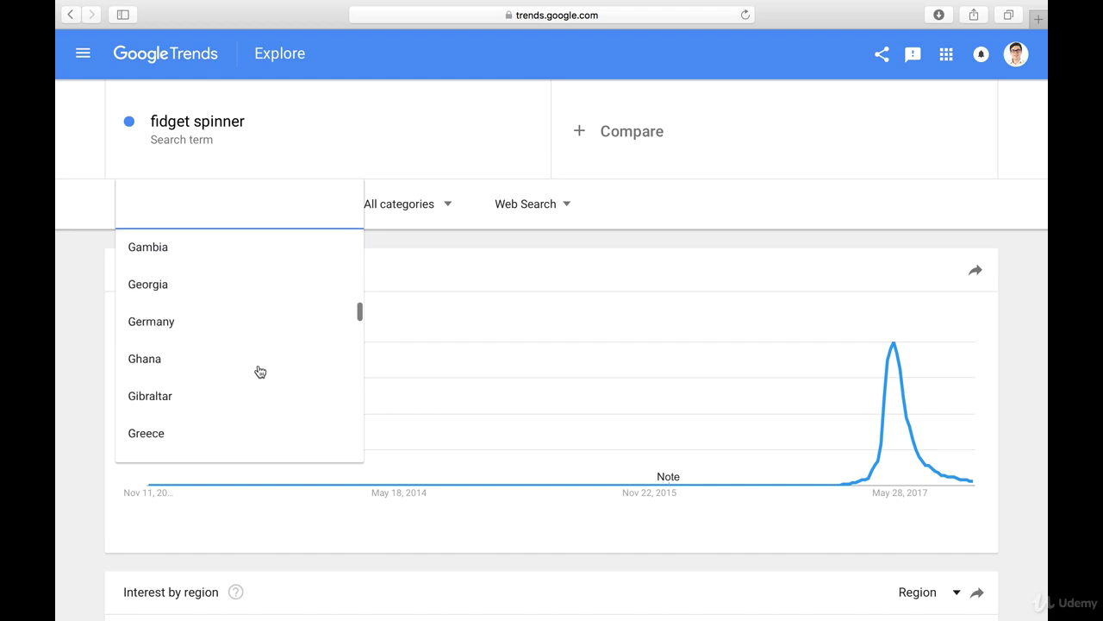
left_click(347, 320)
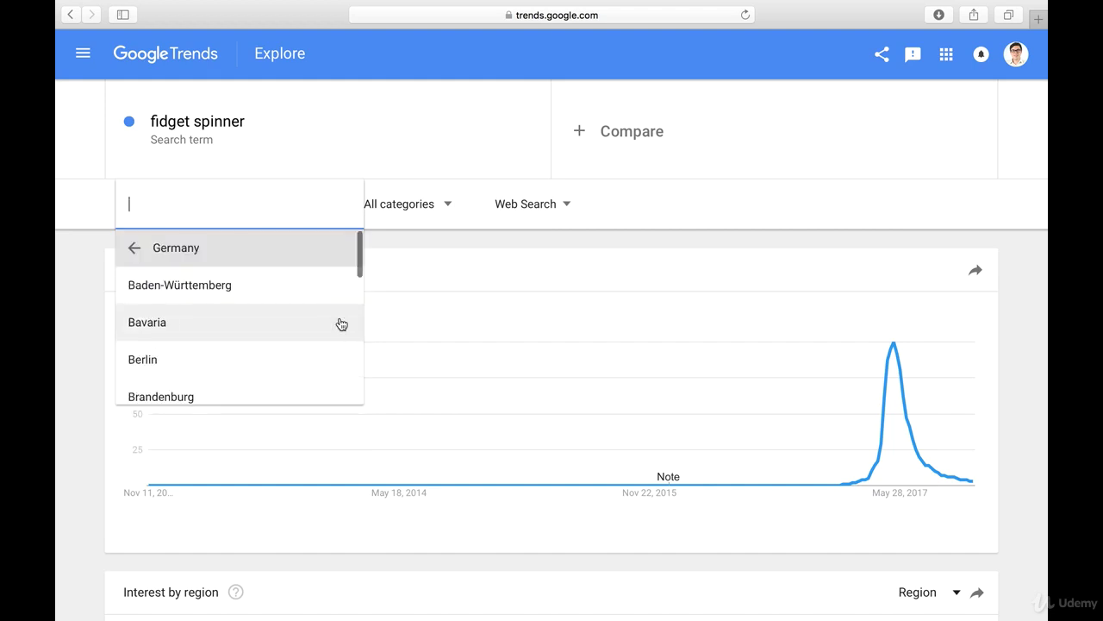
left_click(310, 360)
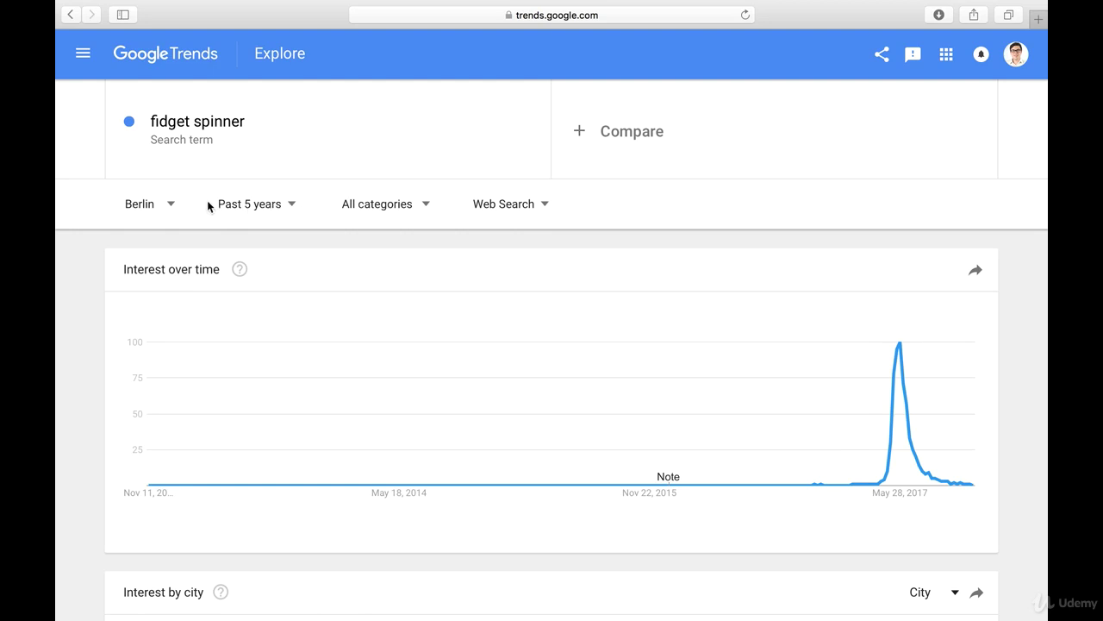
- Switch the location to the German state of Lower Saxony
left_click(168, 216)
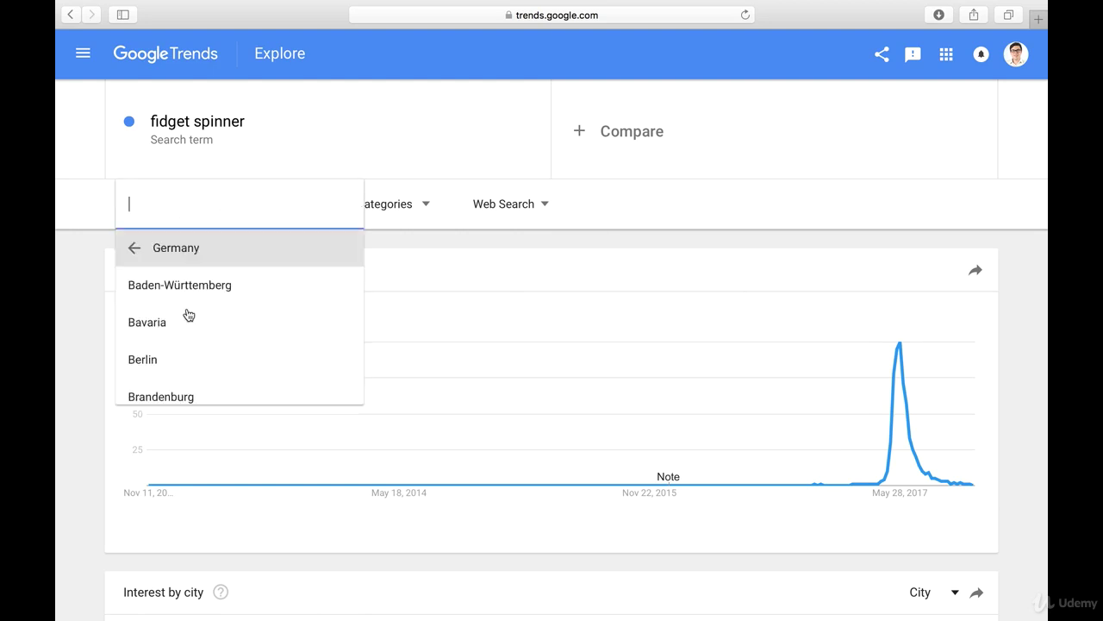
scroll(207, 359, "down", 3)
scroll(210, 357, "down", 3)
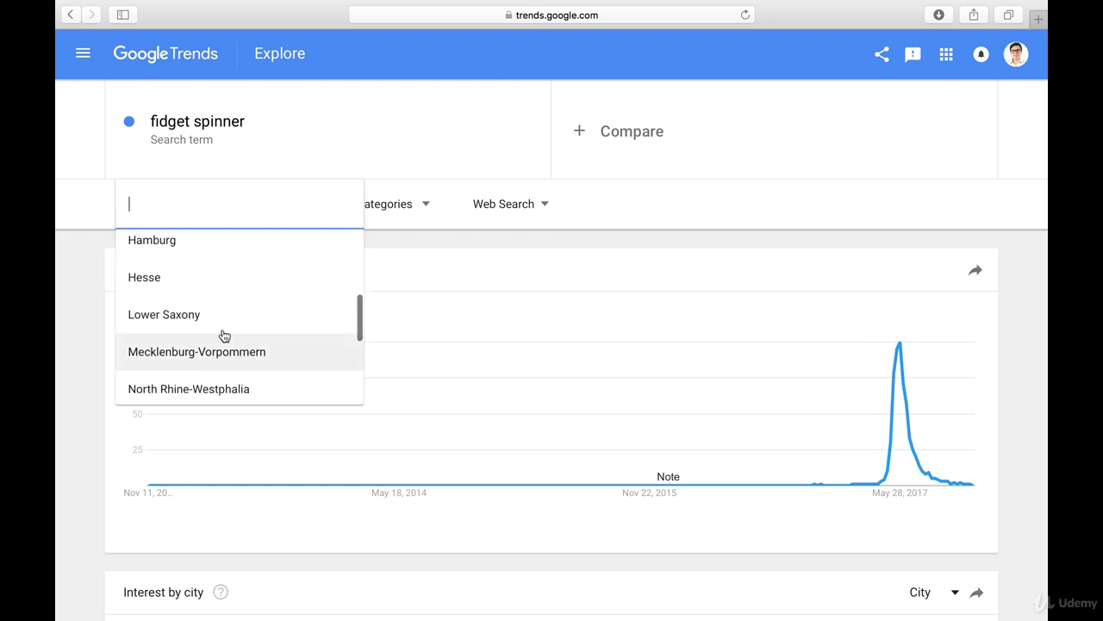
left_click(221, 331)
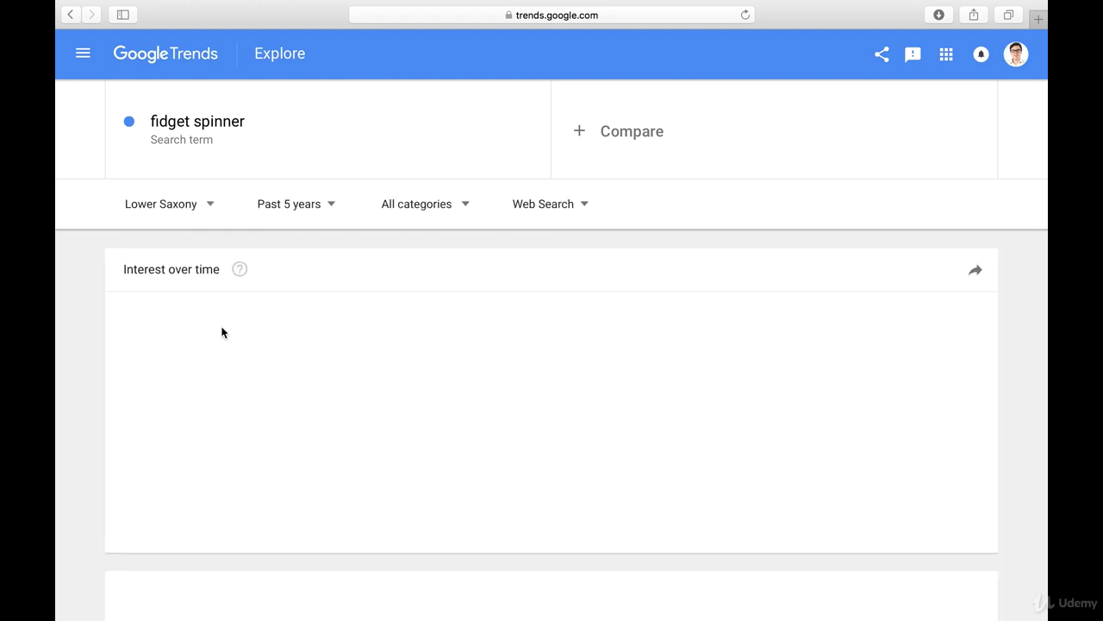
- Go back from the German states to the country list and set the location to Argentina
left_click(196, 214)
scroll(145, 248, "up", 3)
scroll(142, 247, "up", 2)
left_click(142, 247)
scroll(215, 370, "down", 5)
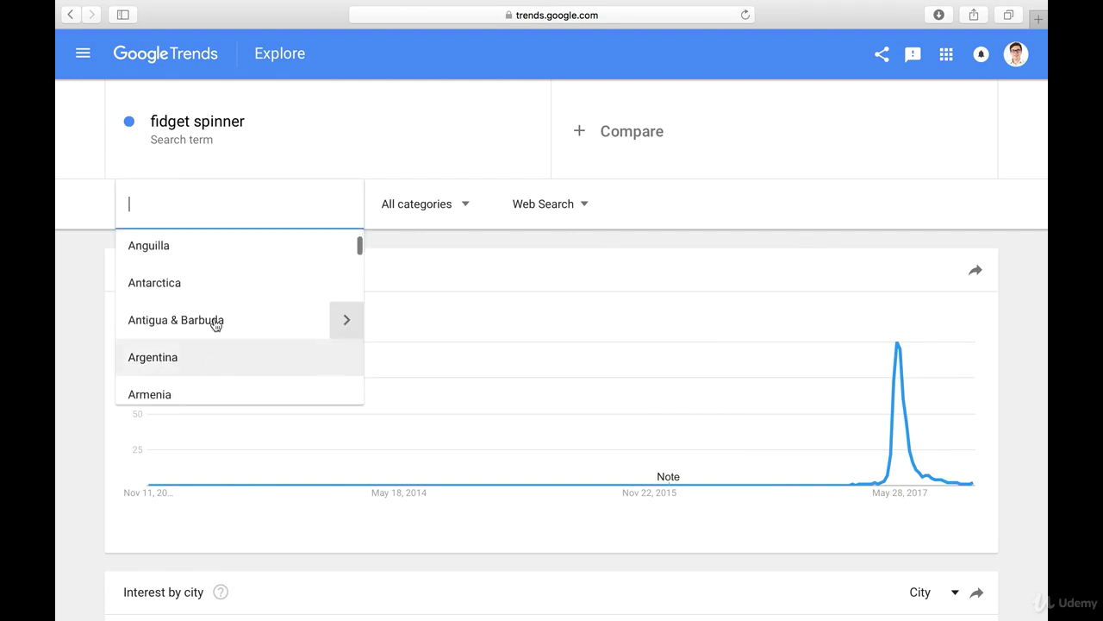
left_click(198, 359)
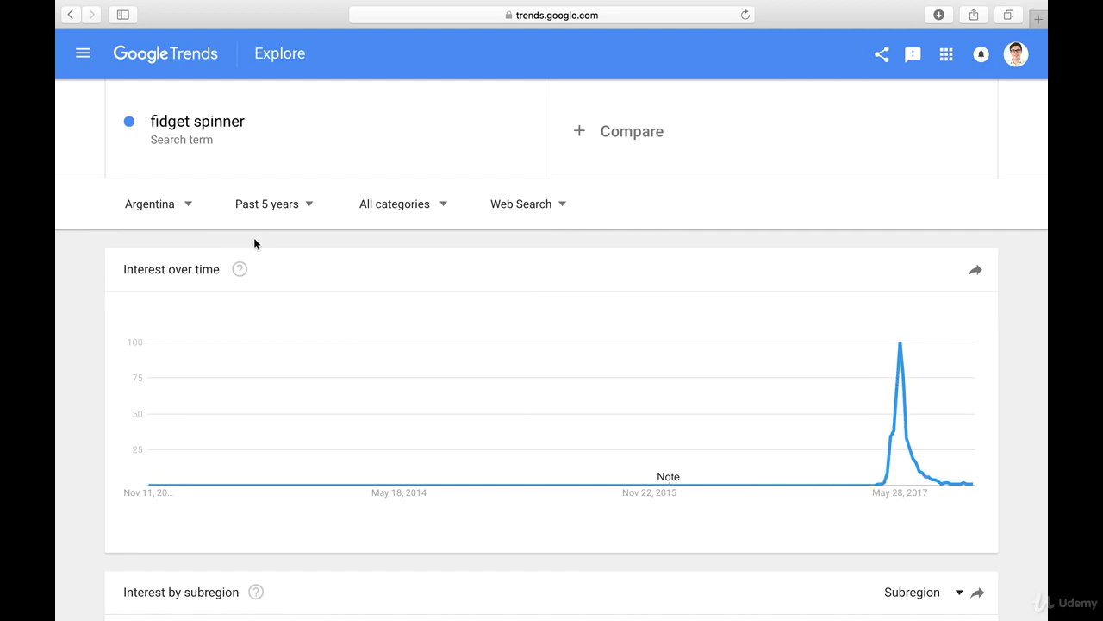
- Set the location to Bhutan to show the fidget spinner interest there
left_click(188, 204)
scroll(175, 330, "down", 5)
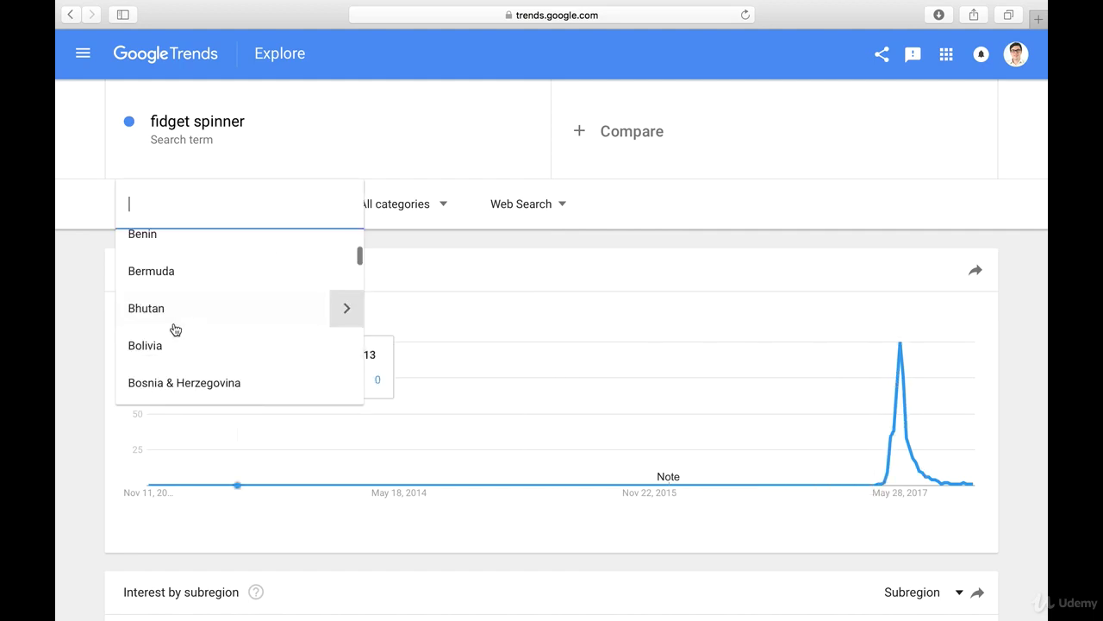
left_click(175, 313)
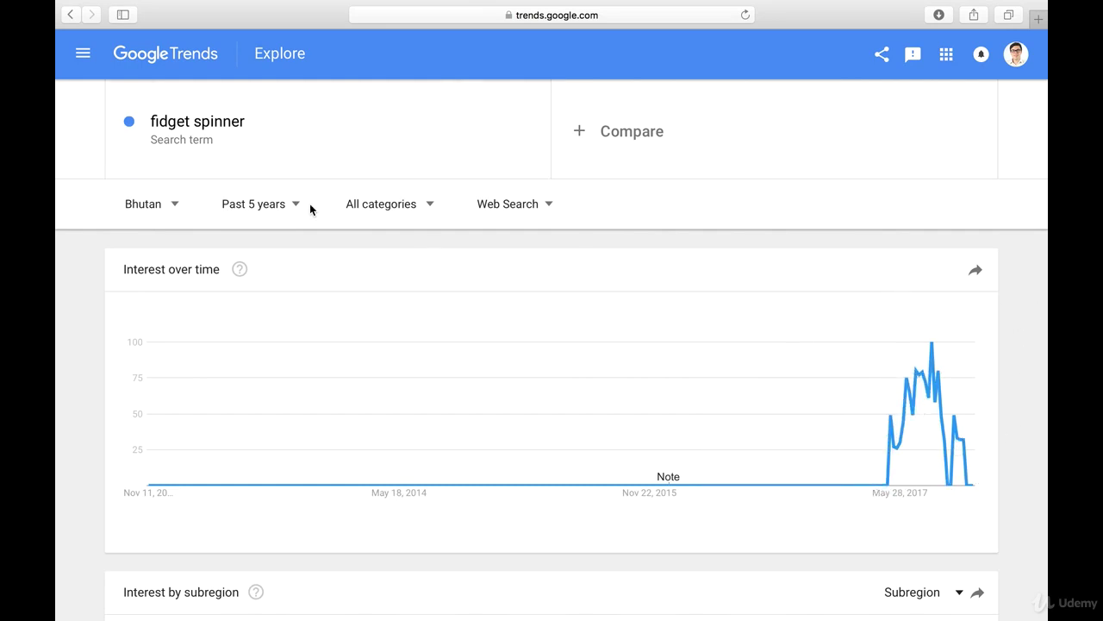
- Set the fidget spinner time range to the past 12 months and switch the location to Bosnia & Herzegovina
left_click(262, 212)
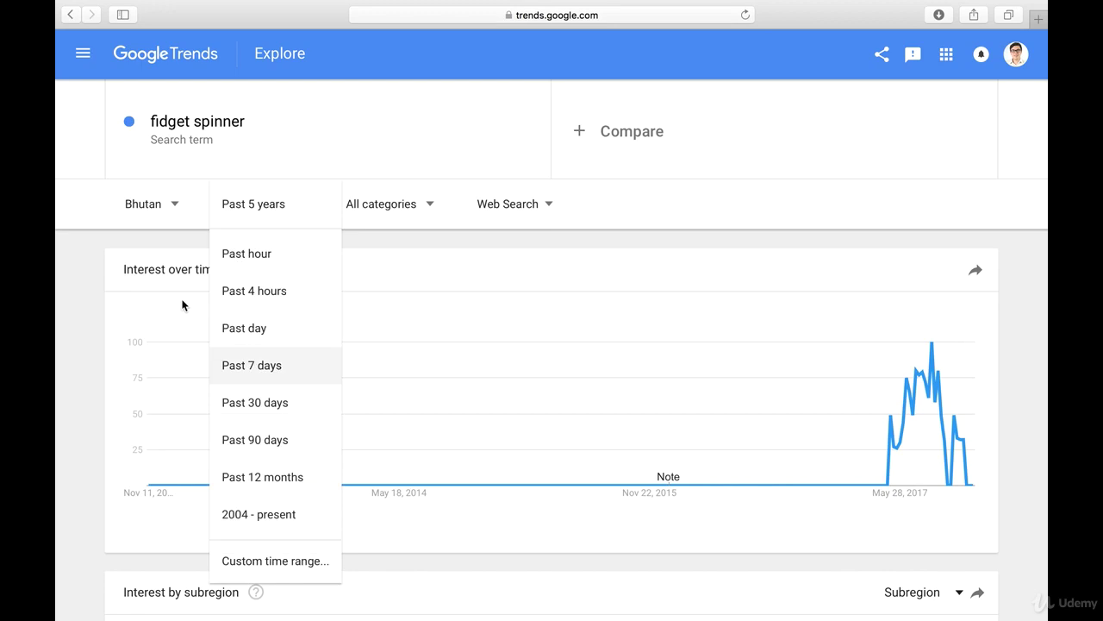
left_click(274, 476)
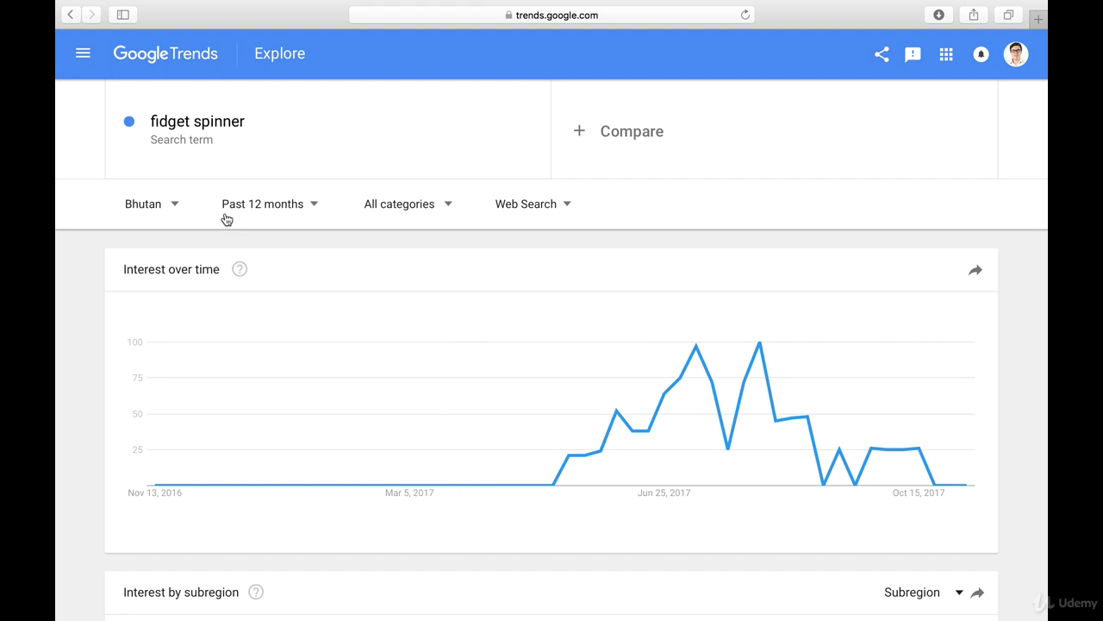
left_click(173, 206)
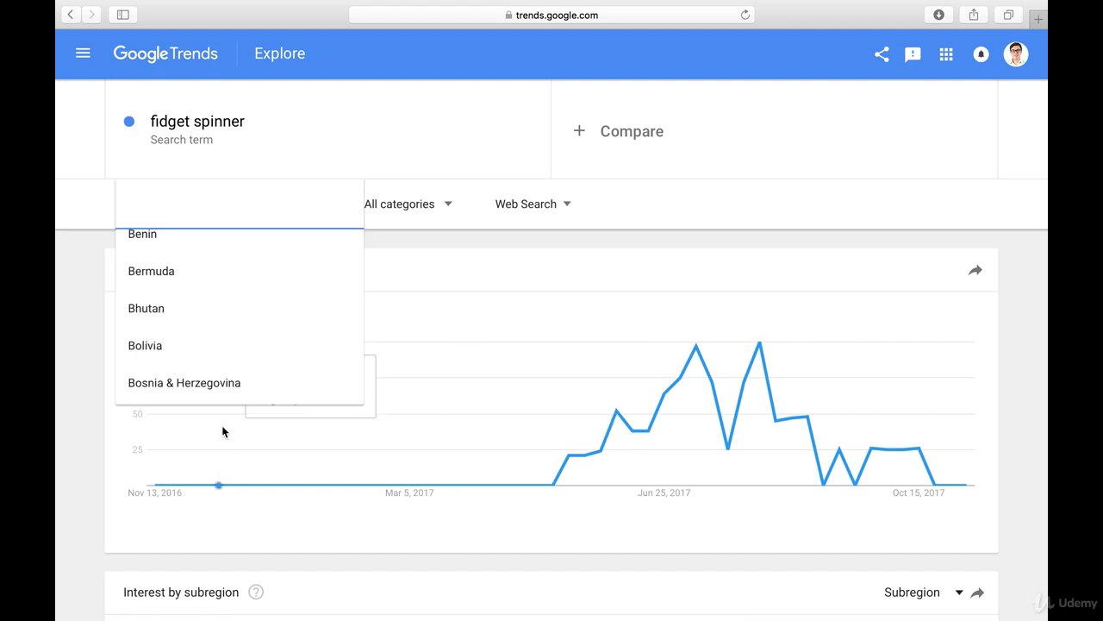
left_click(199, 382)
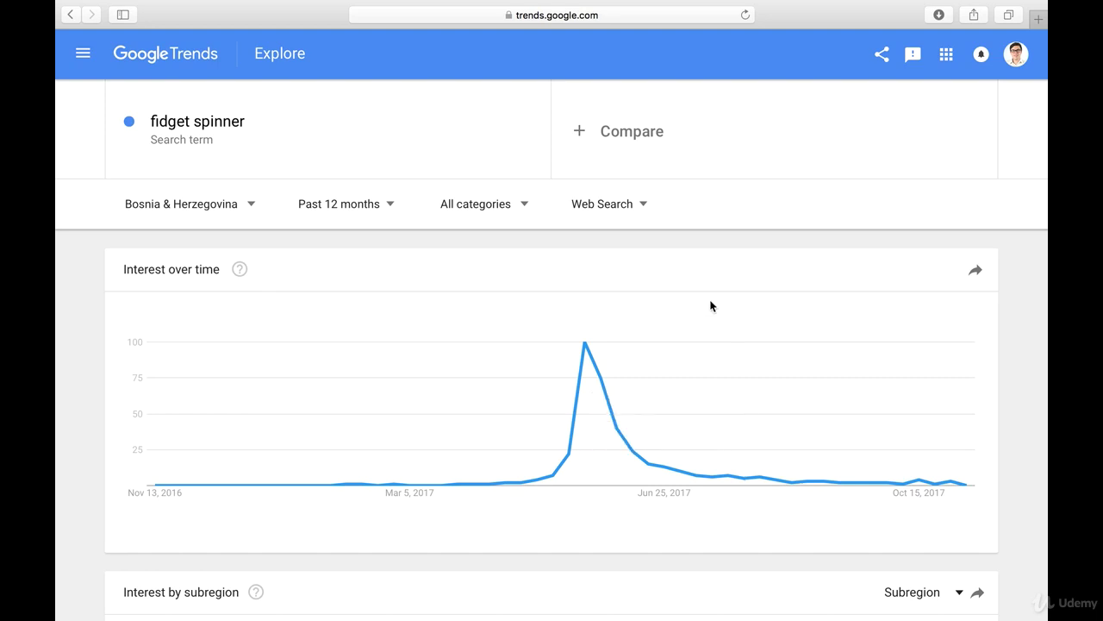
- Inspect the fidget spinner interest values along the Bosnia & Herzegovina curve from its peak through the decline
mouse_move(588, 346)
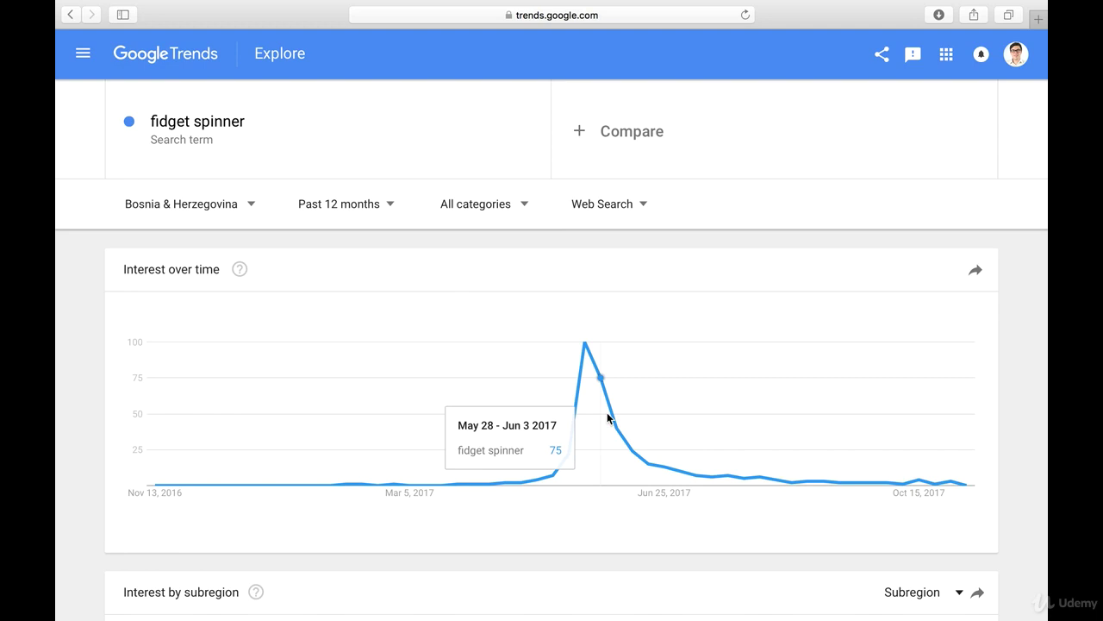
mouse_move(615, 429)
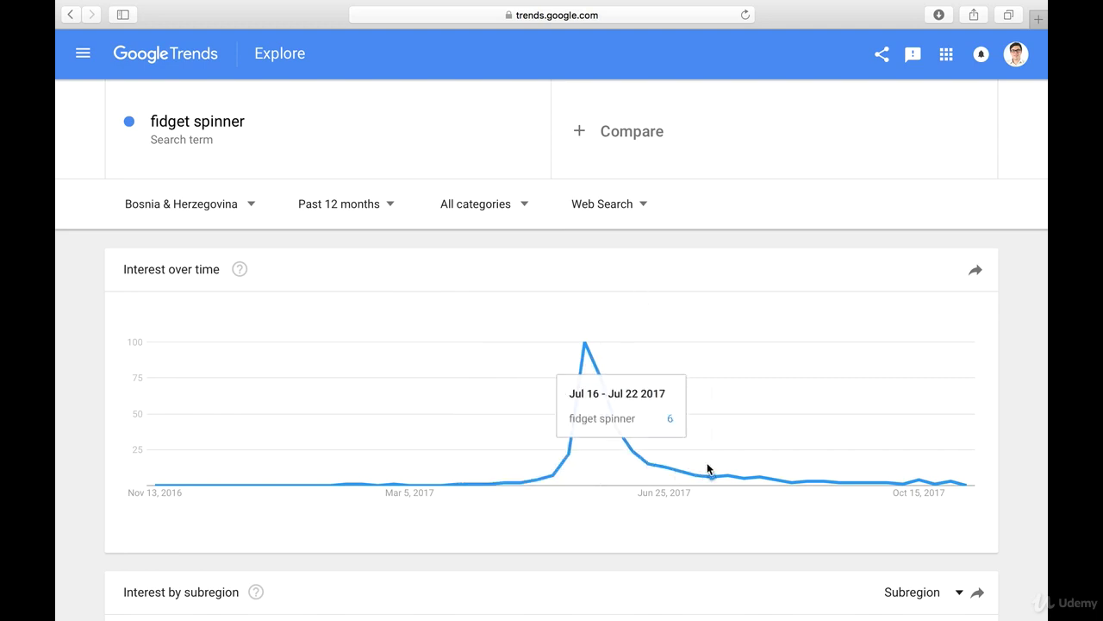
mouse_move(668, 456)
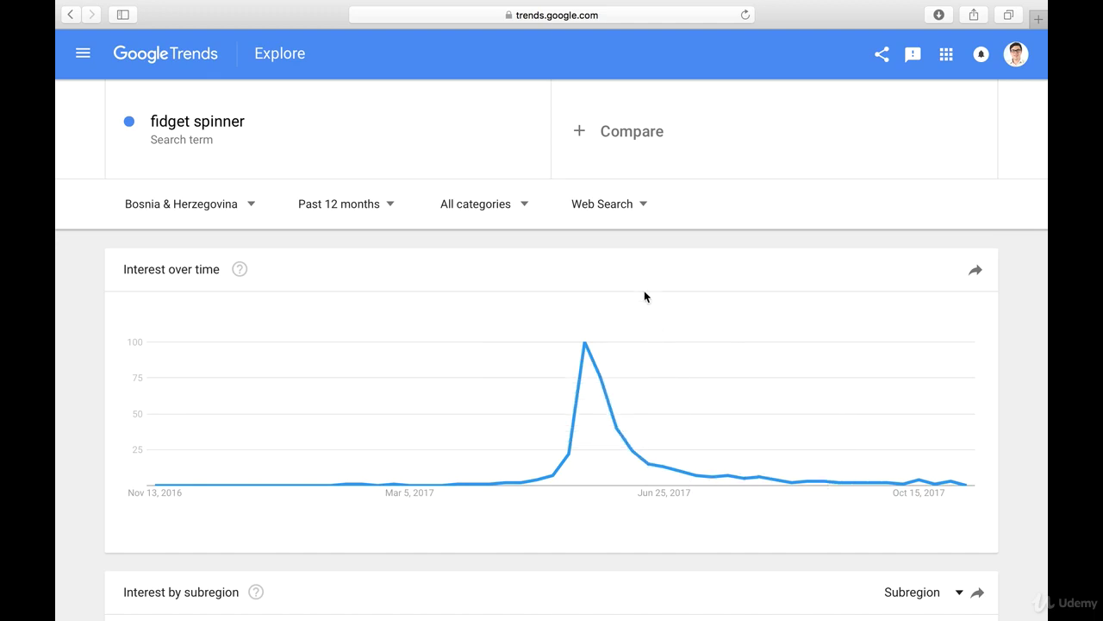
mouse_move(632, 489)
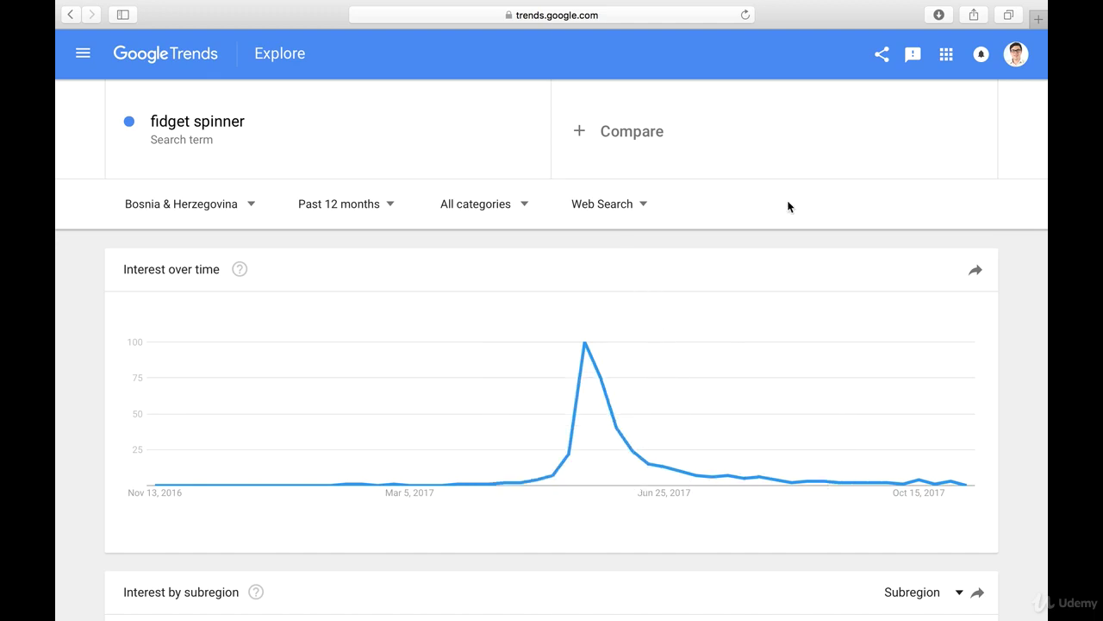